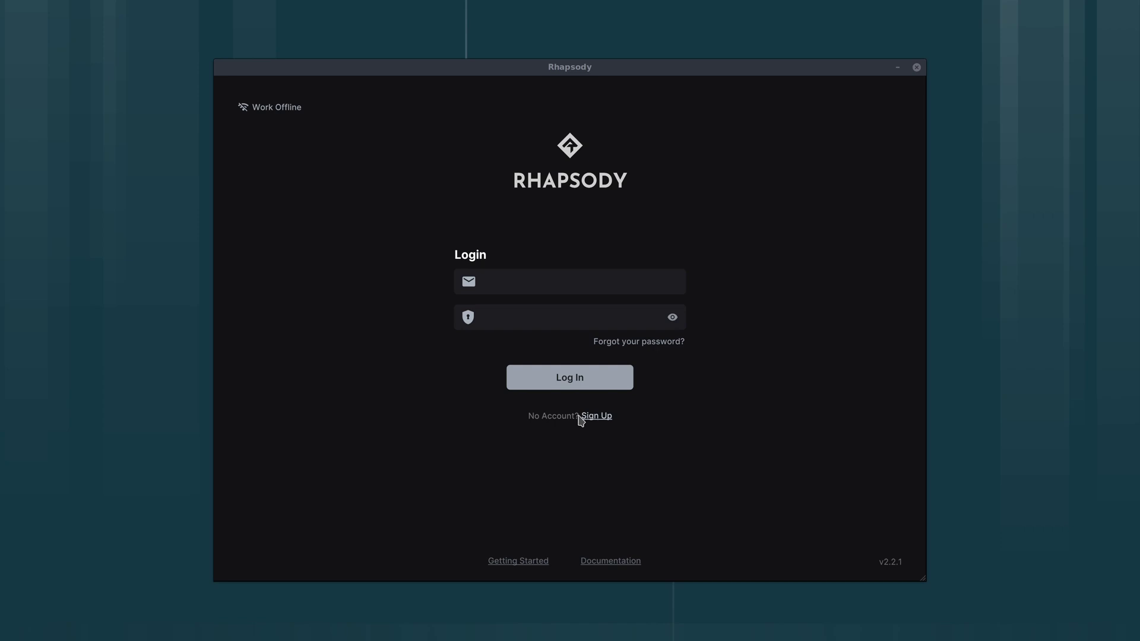
Log in to the Rhapsody account with the account e-mail and password.
left_click(278, 108)
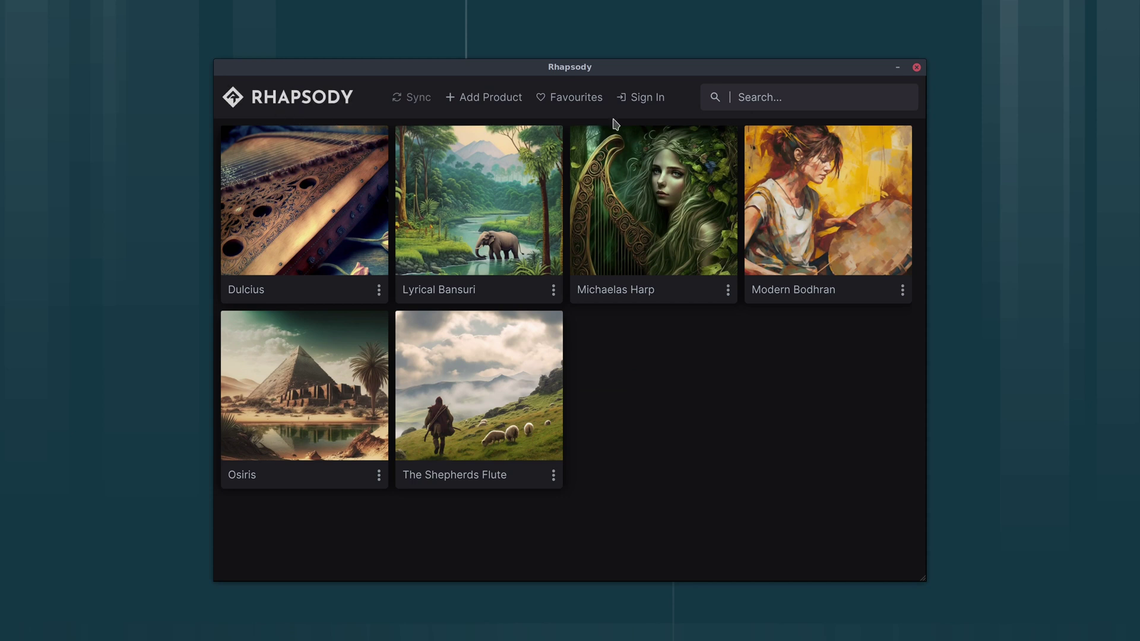
left_click(646, 101)
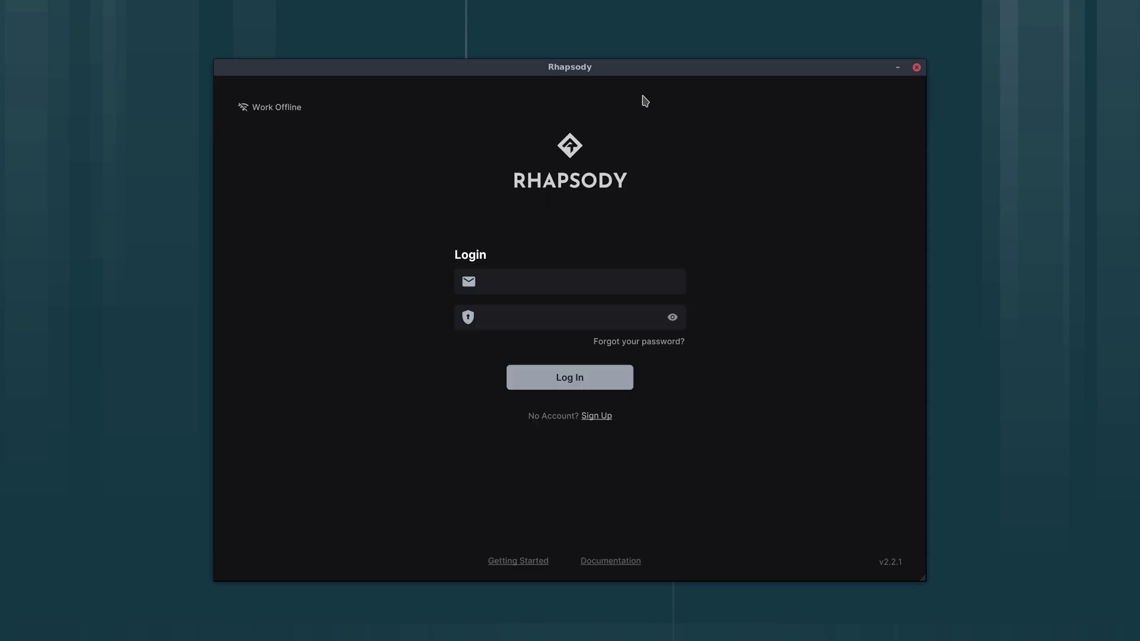
left_click(588, 281)
type("customer")
key("Tab")
type("******")
left_click(544, 387)
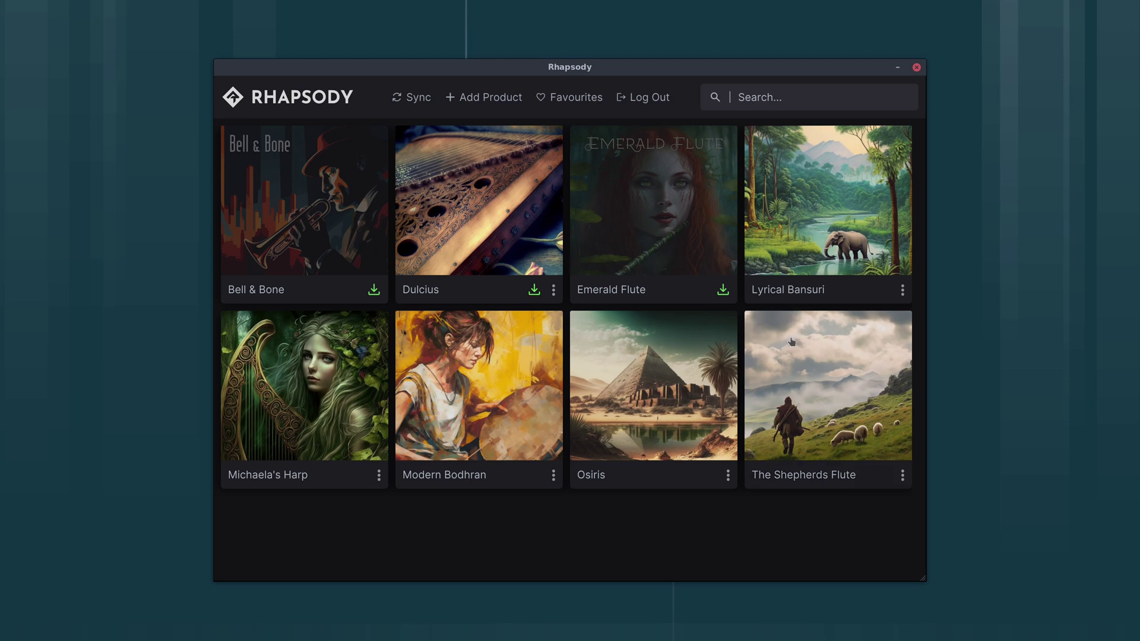
Open Lyrical Bansuri, then unload it by confirming Yes in the Exit dialog.
left_click(806, 221)
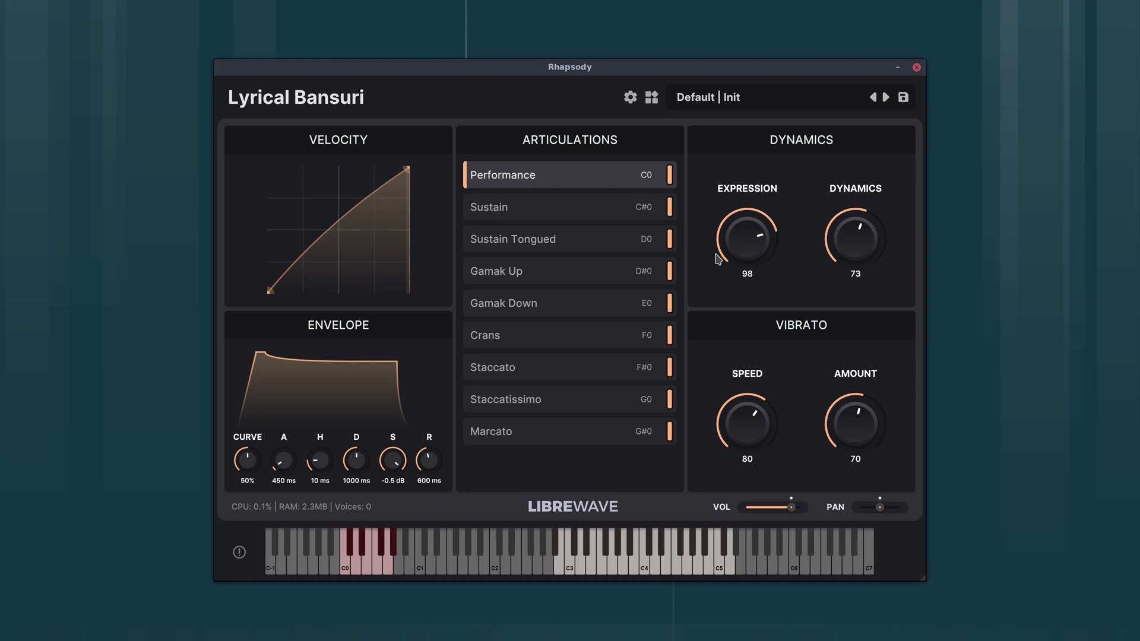
left_click(651, 100)
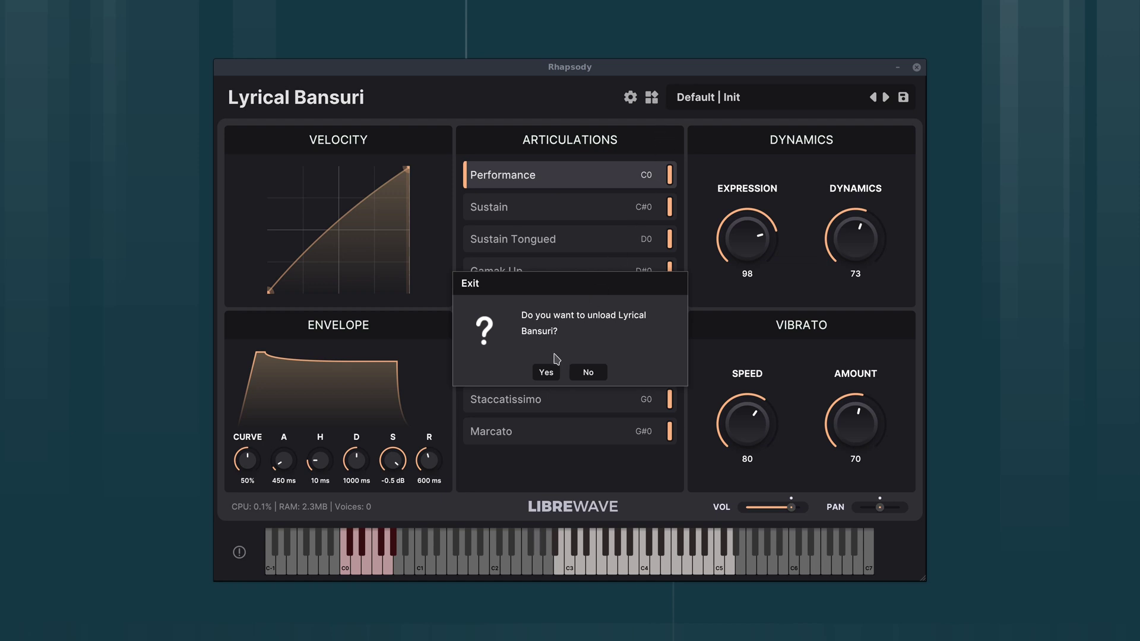
left_click(553, 374)
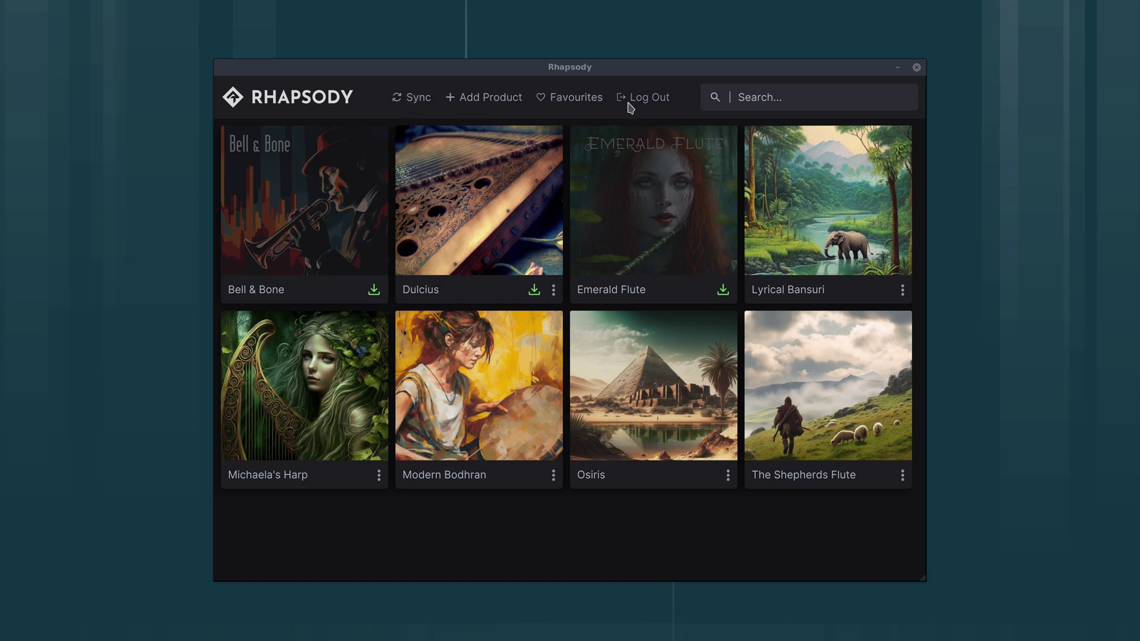
Sync the product library with the server and view the Add Product options.
left_click(423, 100)
left_click(423, 100)
left_click(476, 106)
Add Dulcius, Modern Bodhran and Osiris to favourites.
left_click(553, 101)
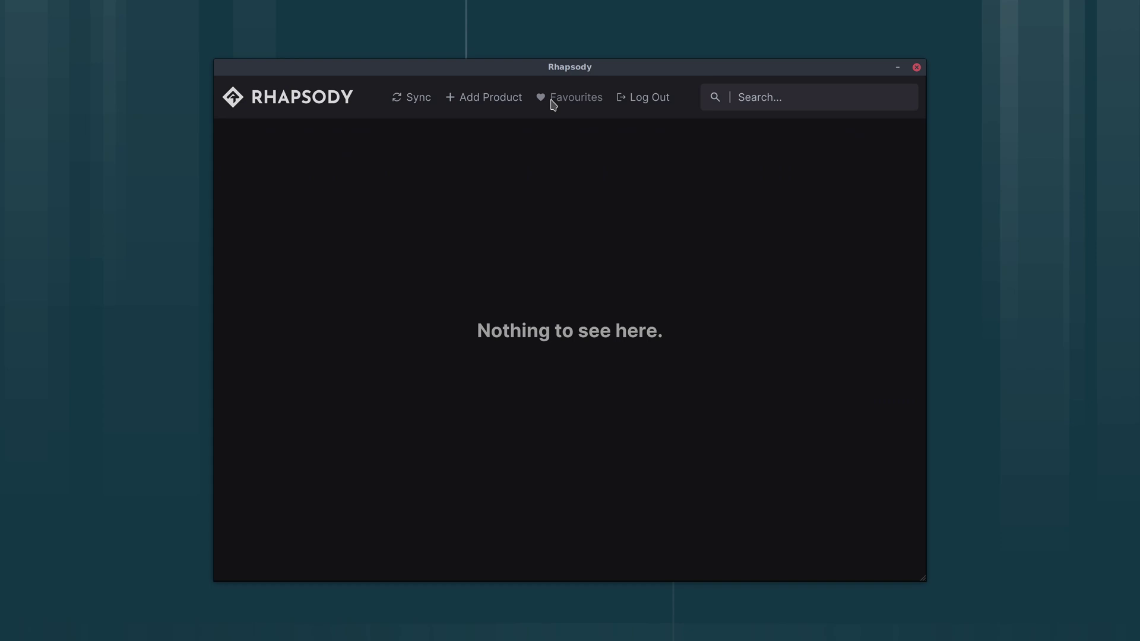
left_click(554, 101)
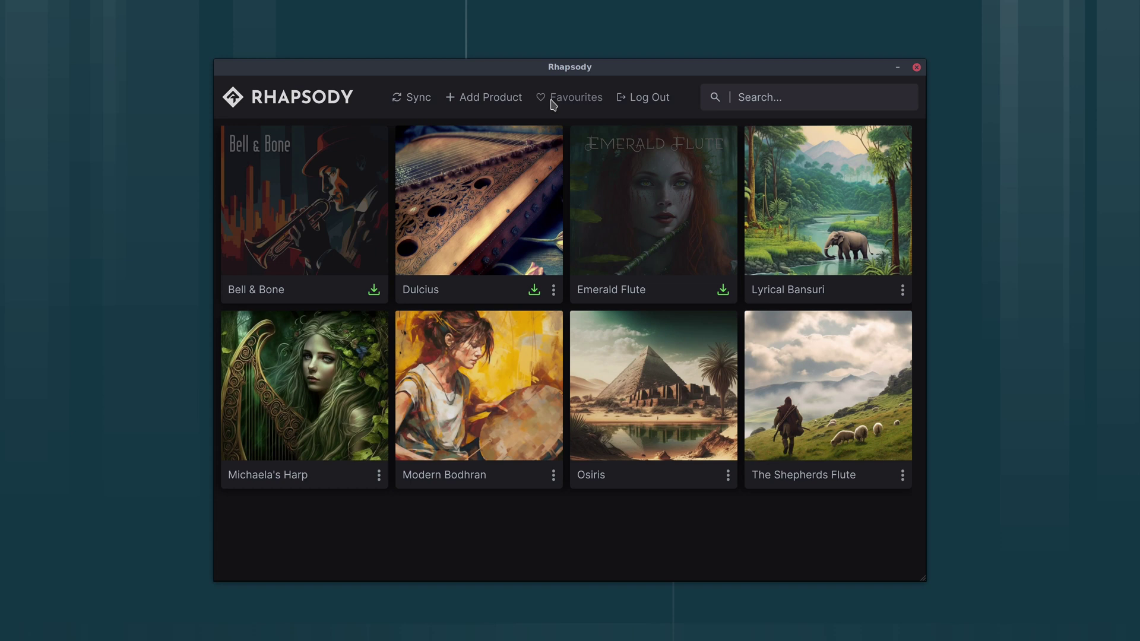
left_click(553, 291)
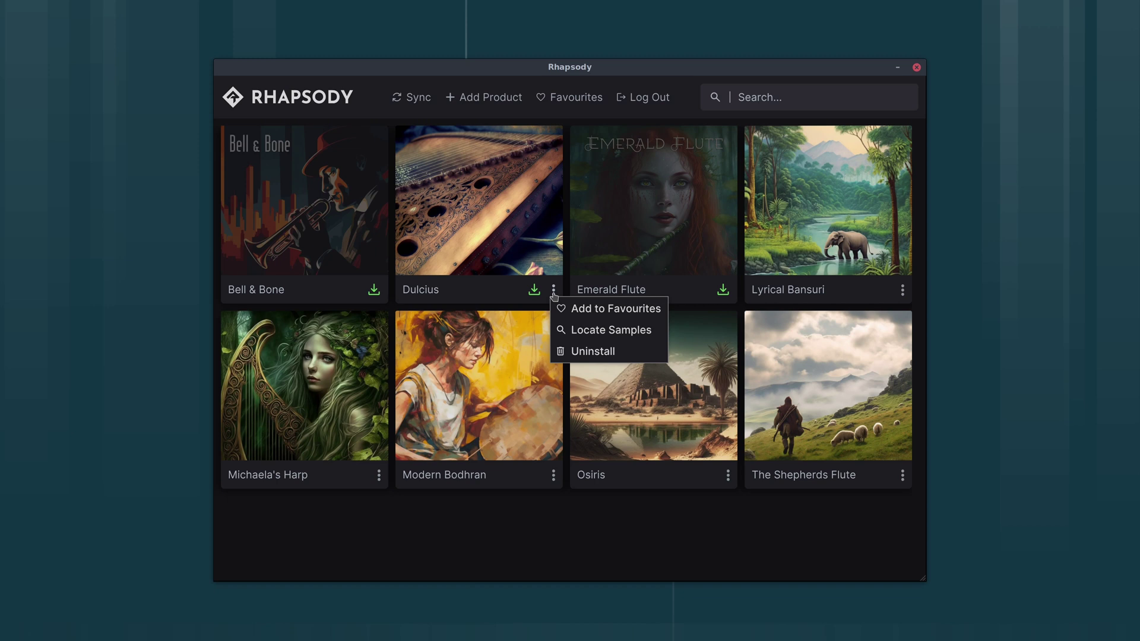
left_click(602, 310)
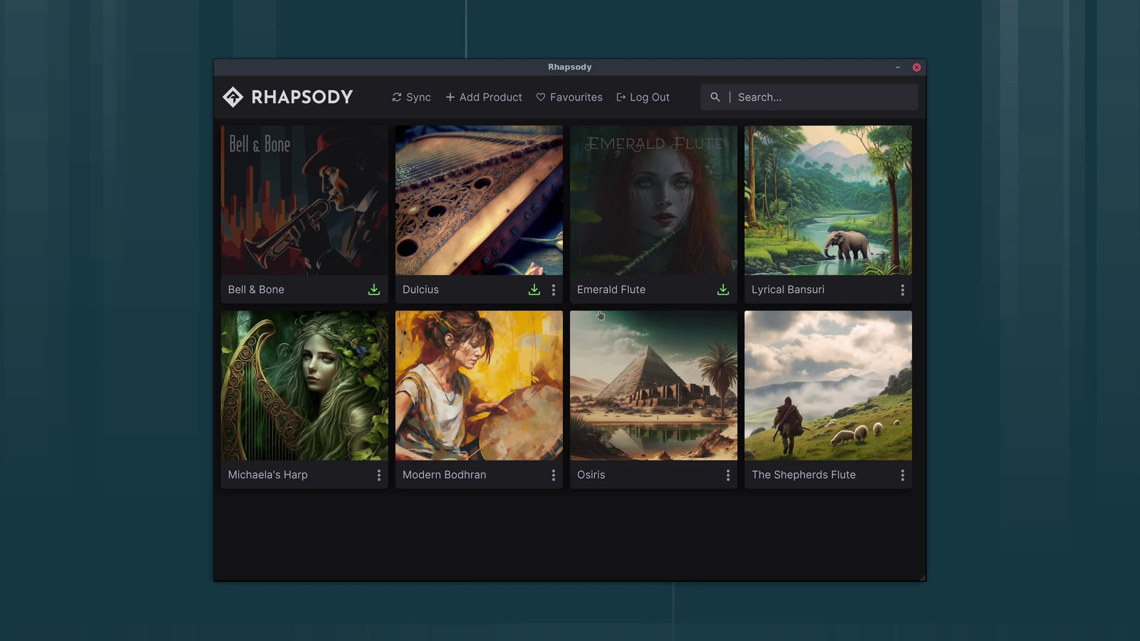
left_click(554, 477)
left_click(574, 492)
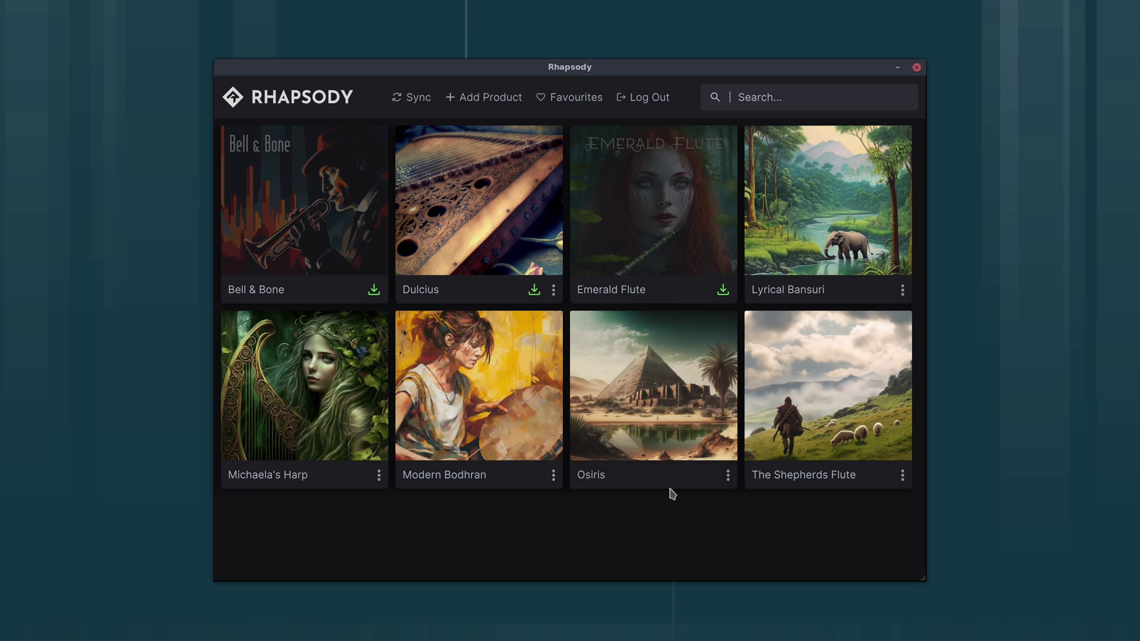
left_click(727, 476)
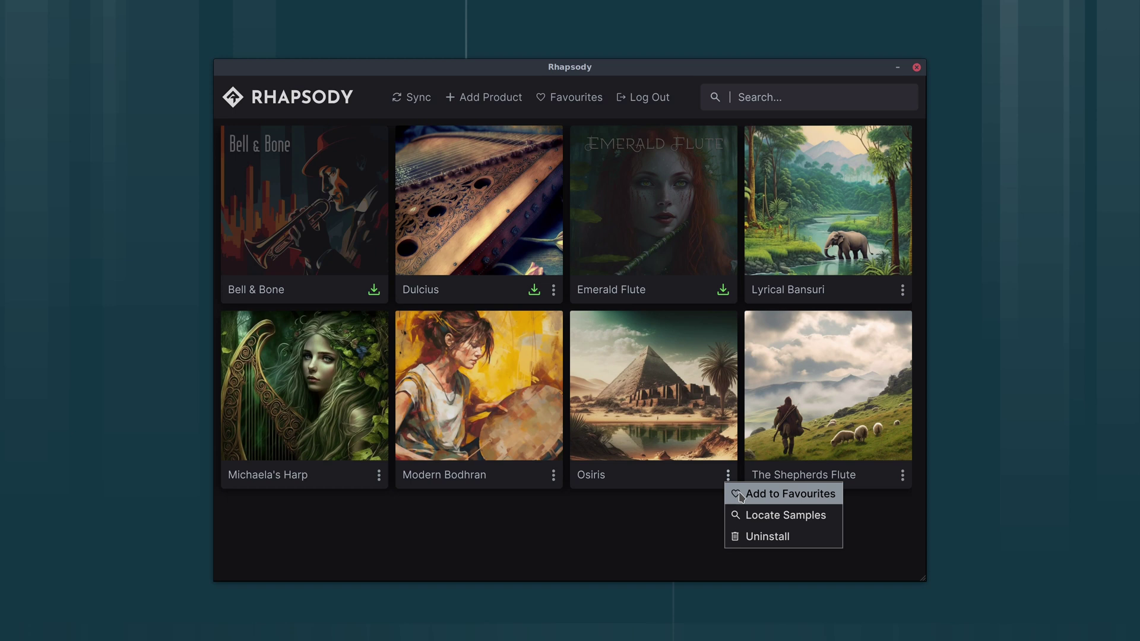
left_click(740, 496)
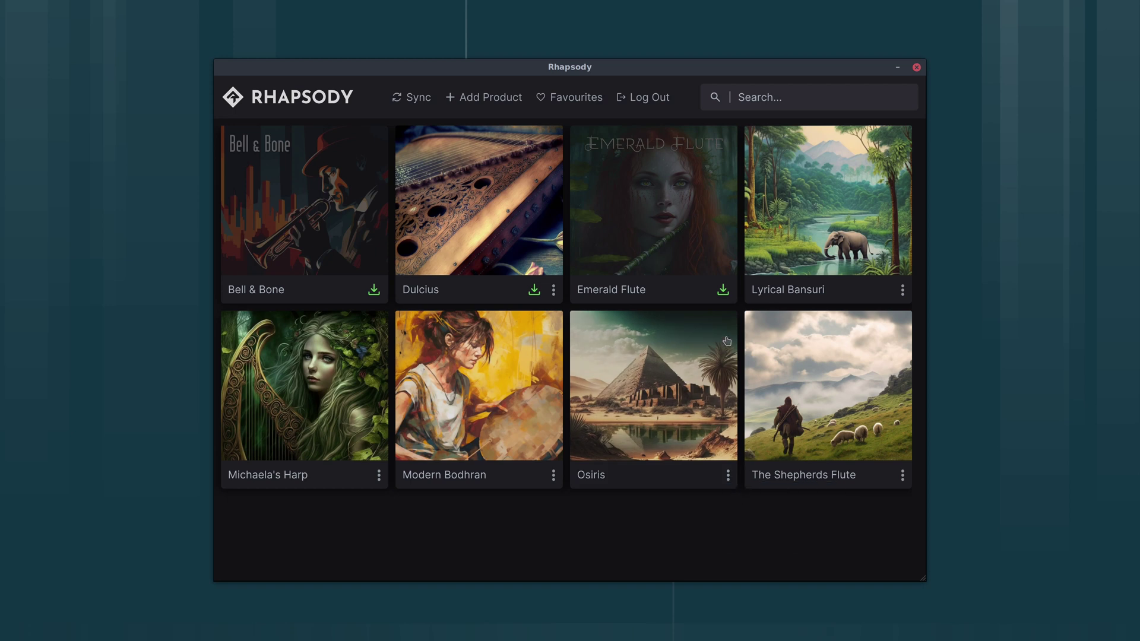
Remove Modern Bodhran, Osiris and Dulcius from favourites, leaving the Favourites view empty.
left_click(590, 104)
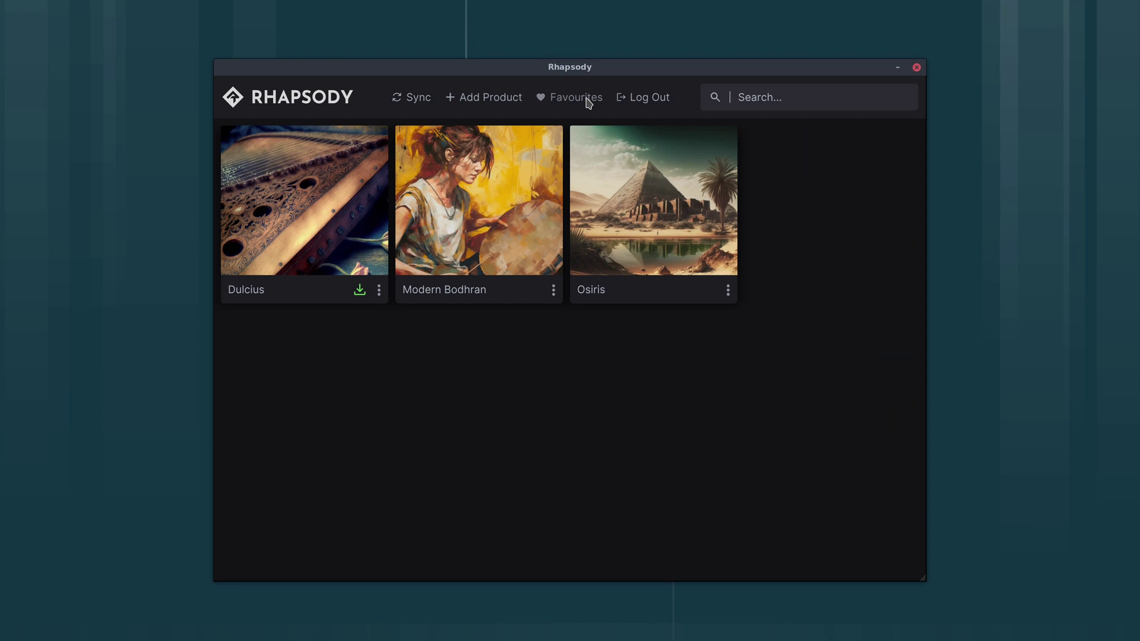
left_click(589, 103)
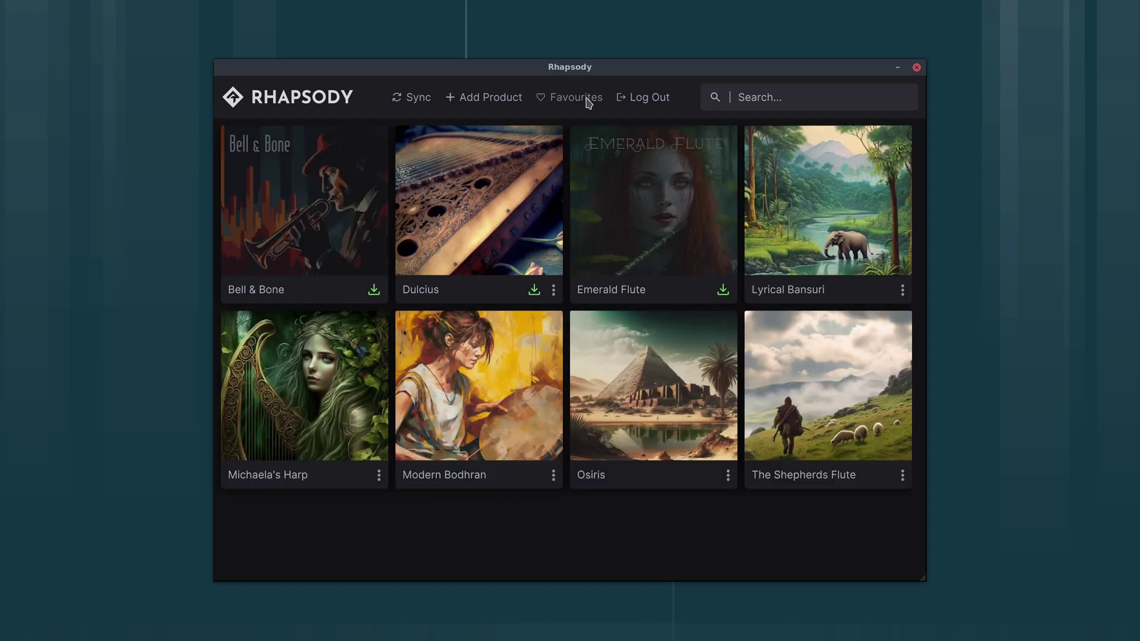
left_click(553, 478)
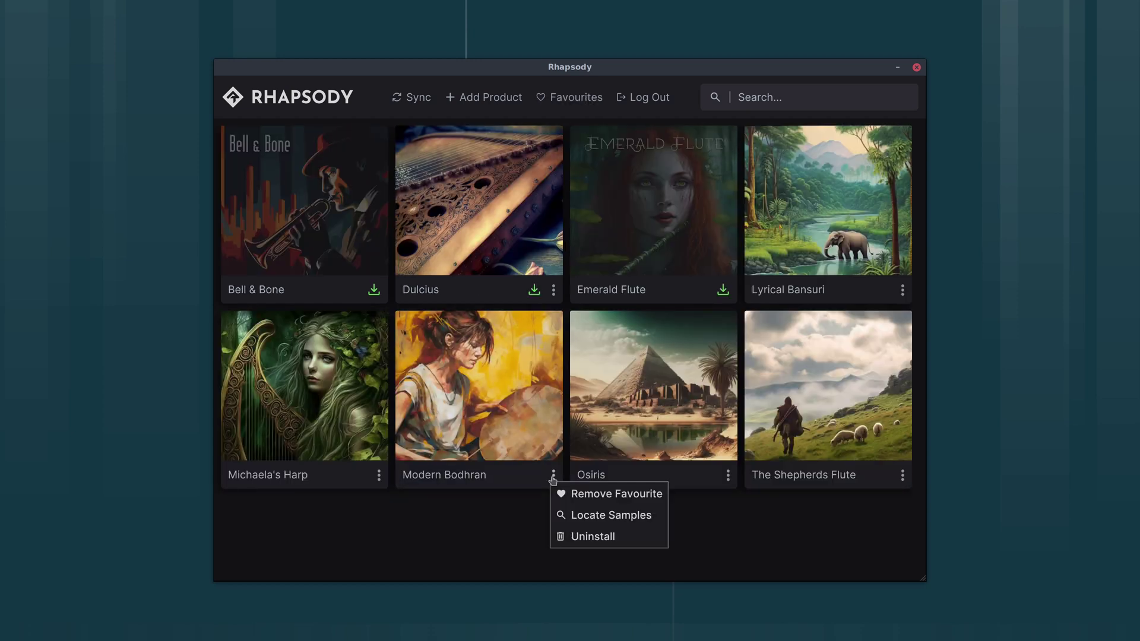
left_click(589, 499)
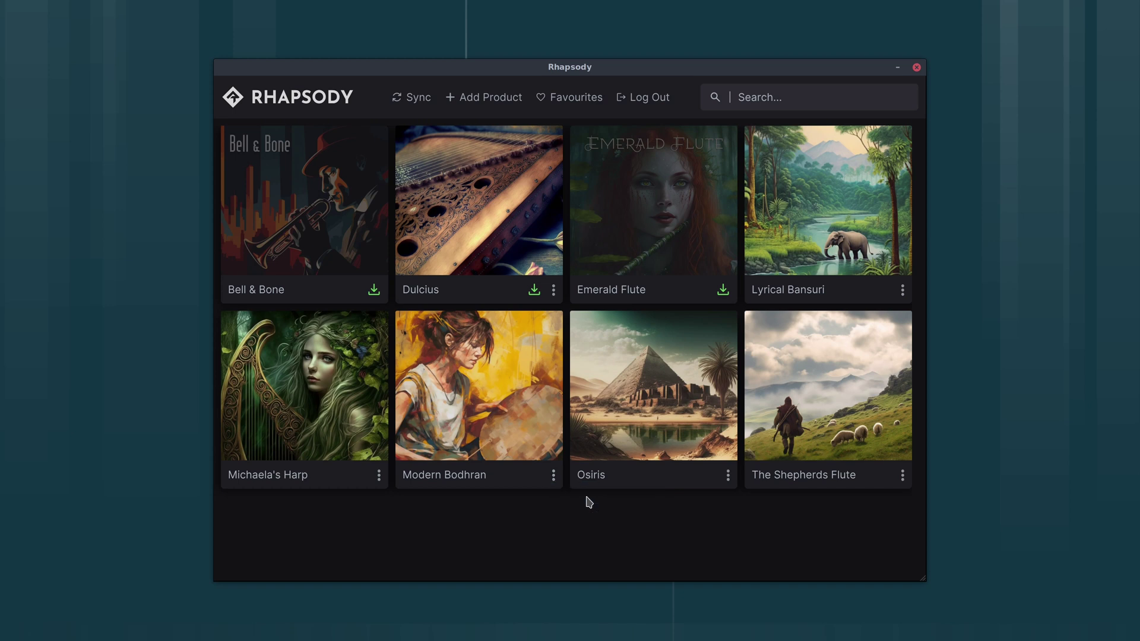
left_click(577, 99)
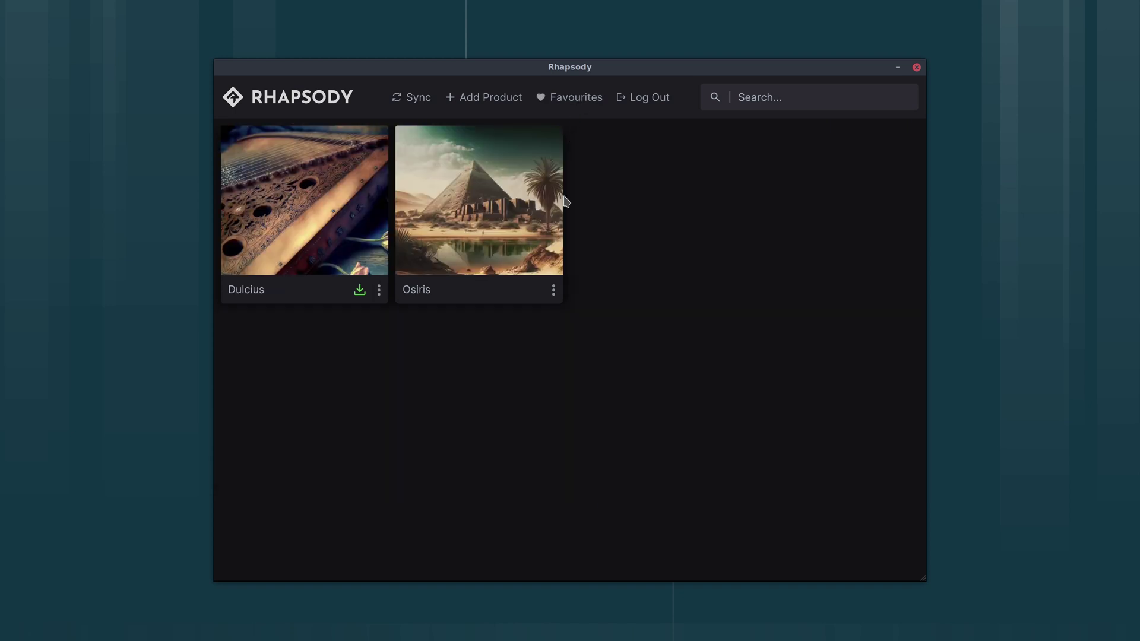
left_click(553, 291)
left_click(564, 309)
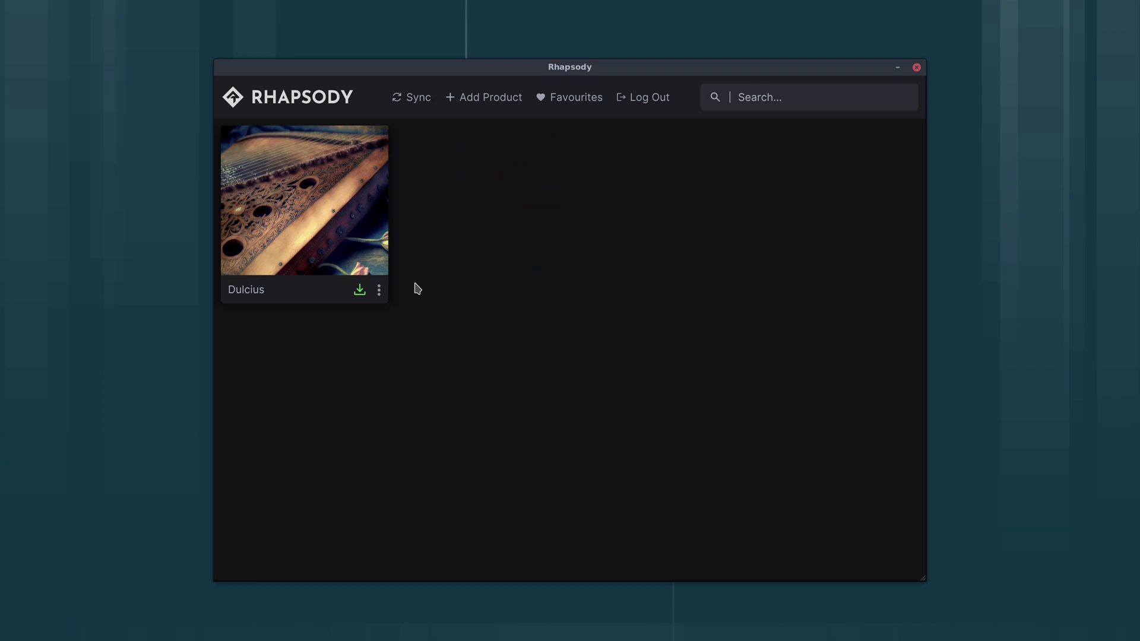
left_click(379, 290)
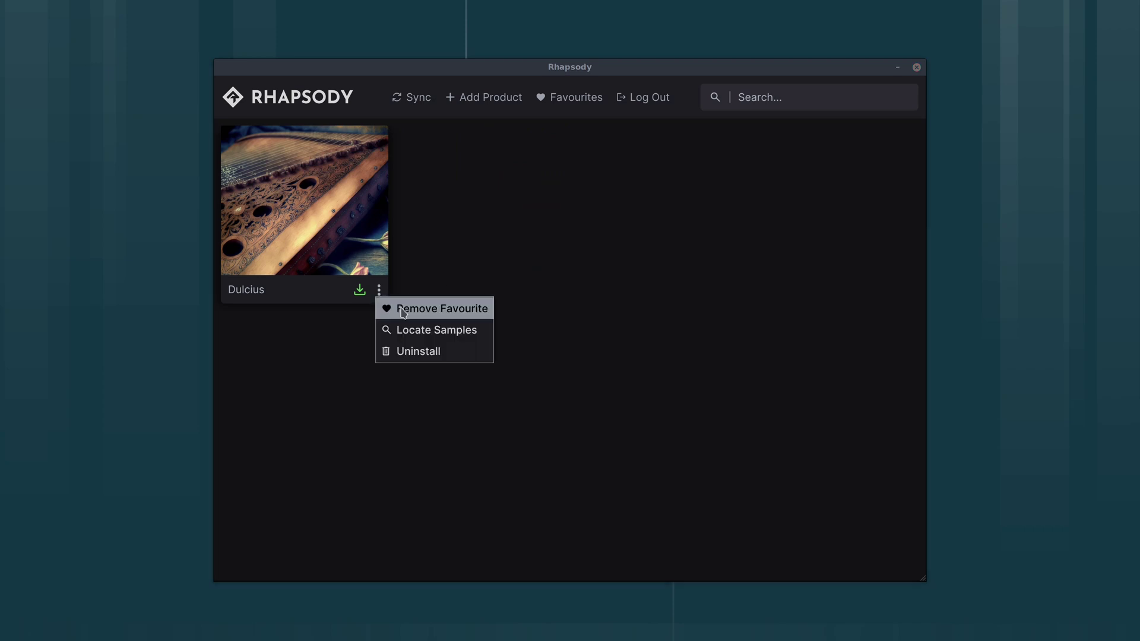
left_click(405, 310)
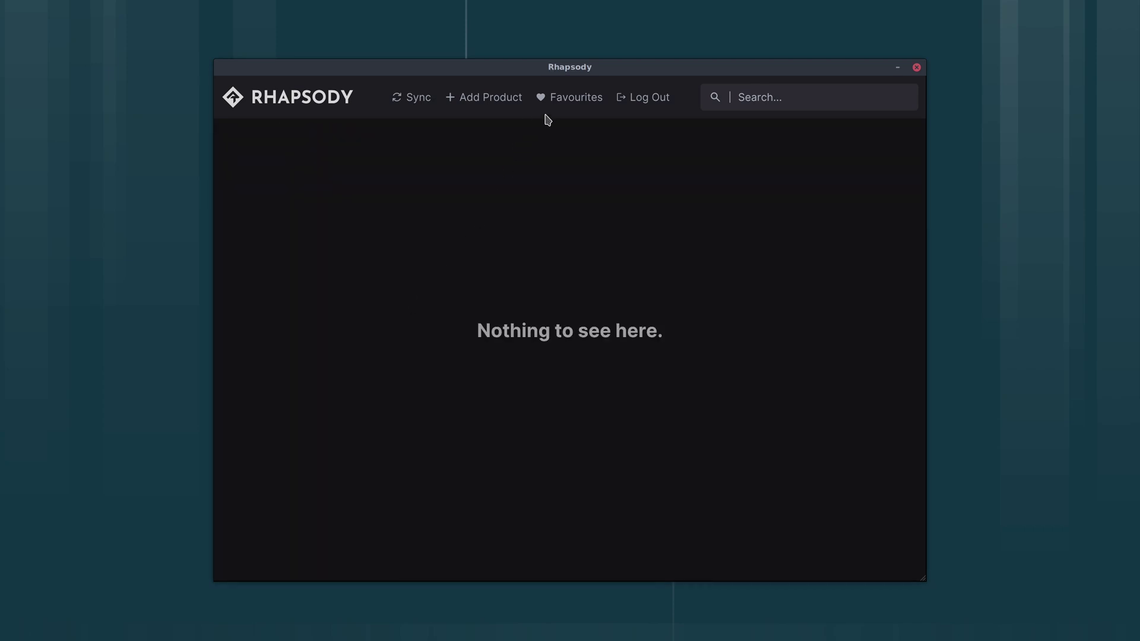
left_click(571, 106)
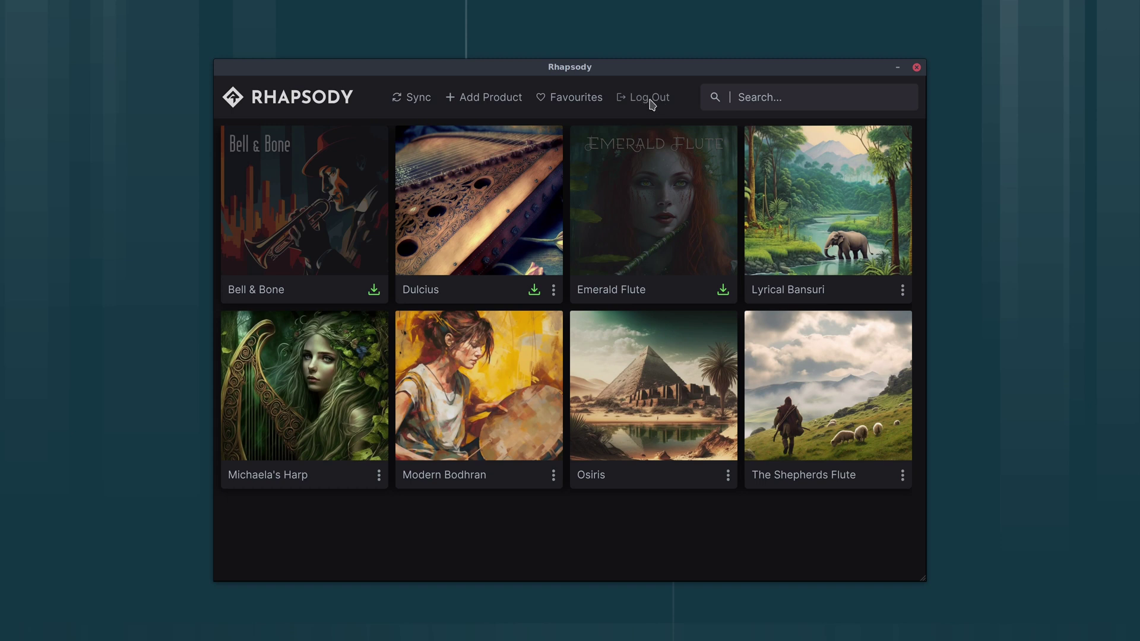
left_click(779, 96)
type("flute")
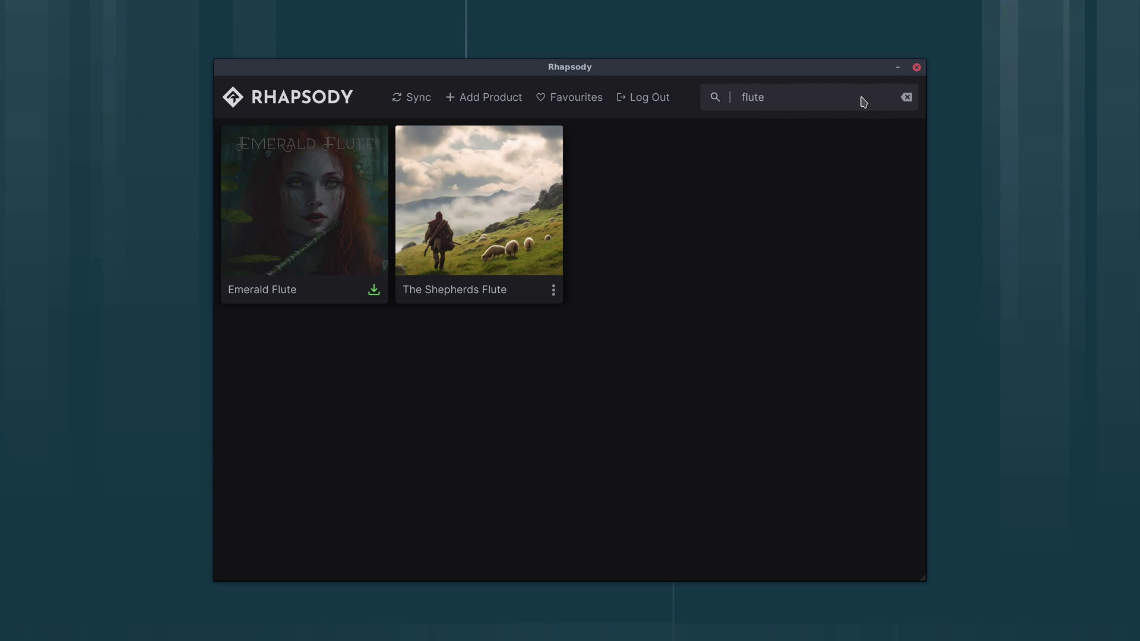
left_click(908, 98)
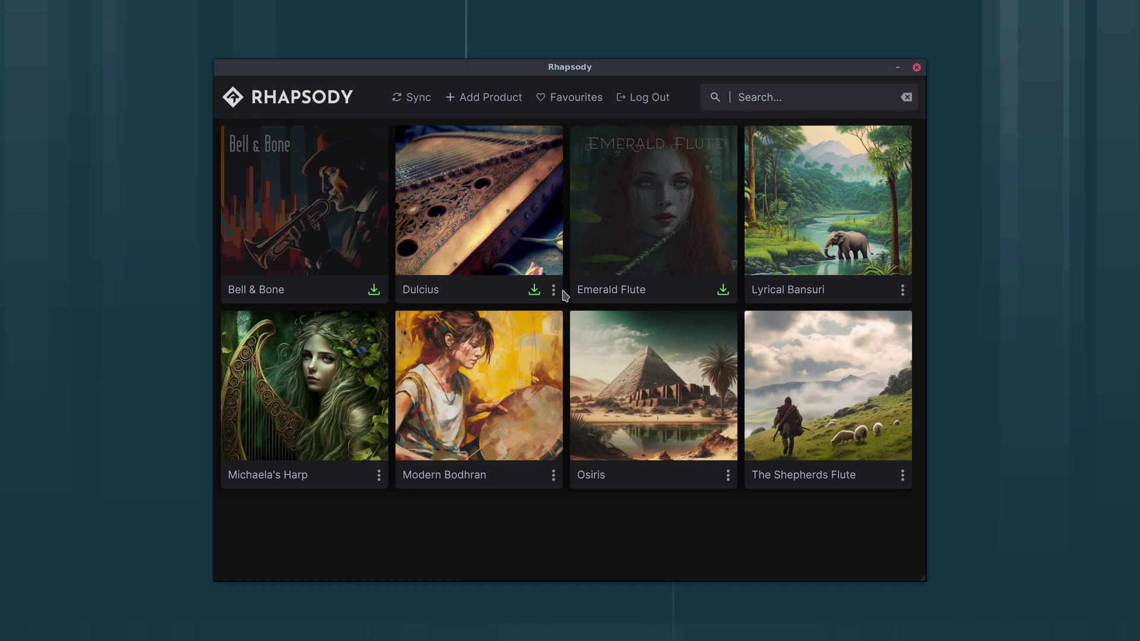
left_click(904, 291)
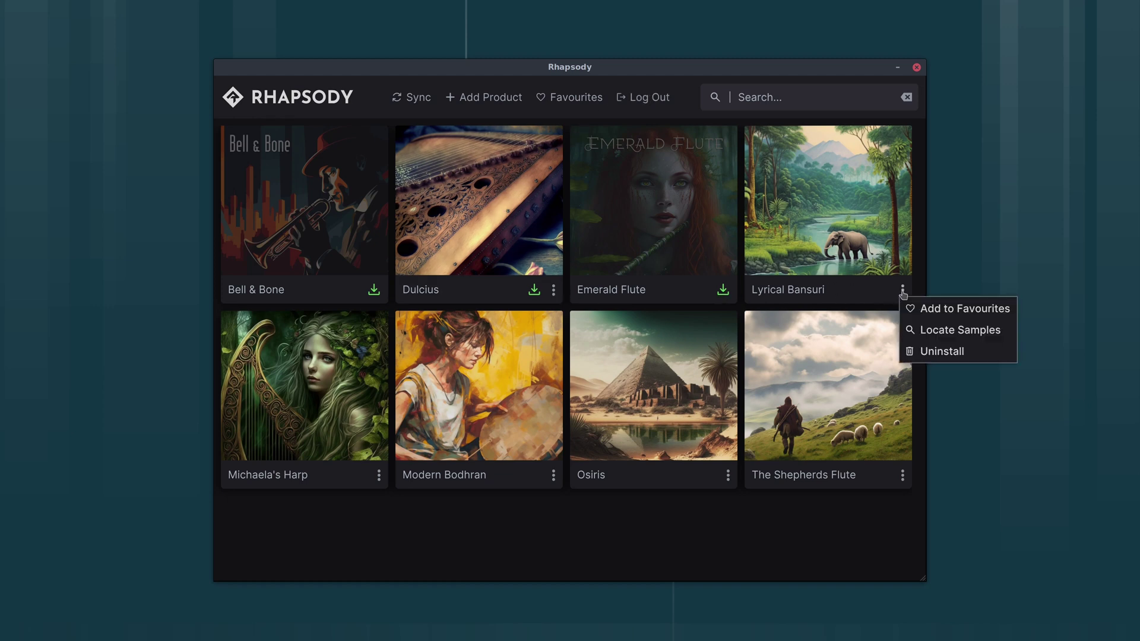
left_click(922, 328)
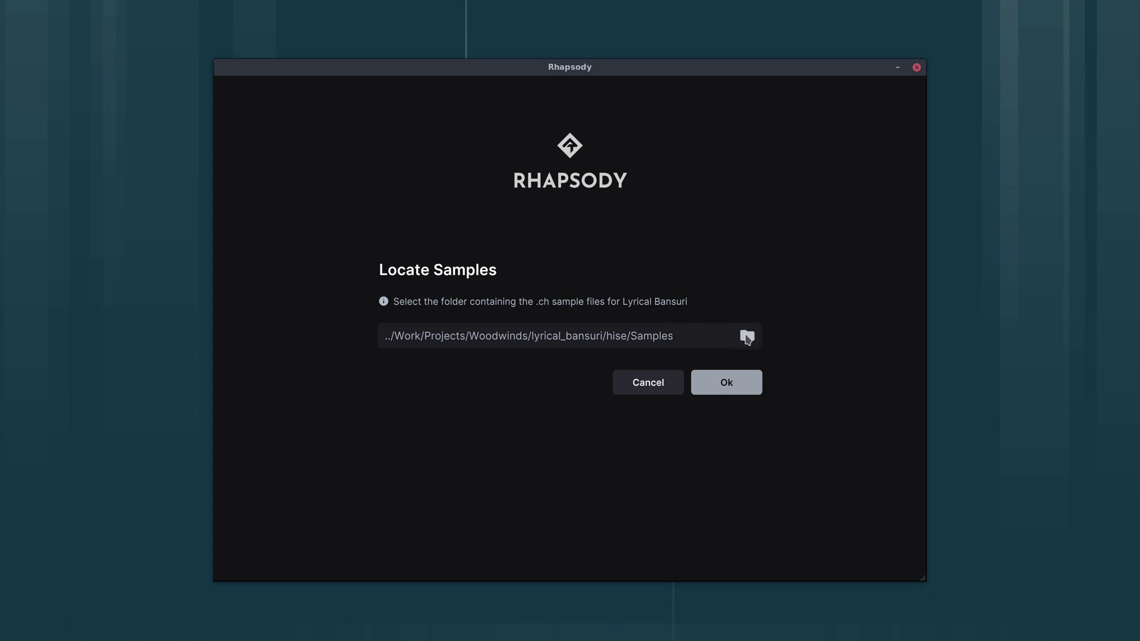
left_click(747, 337)
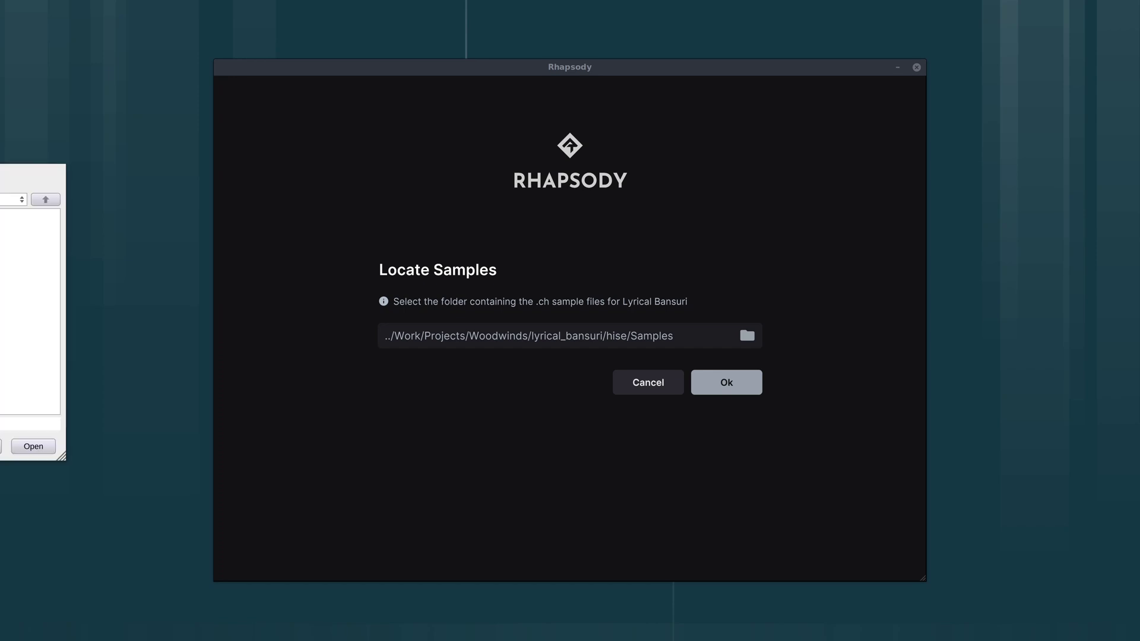
left_click_drag(1, 184, 586, 195)
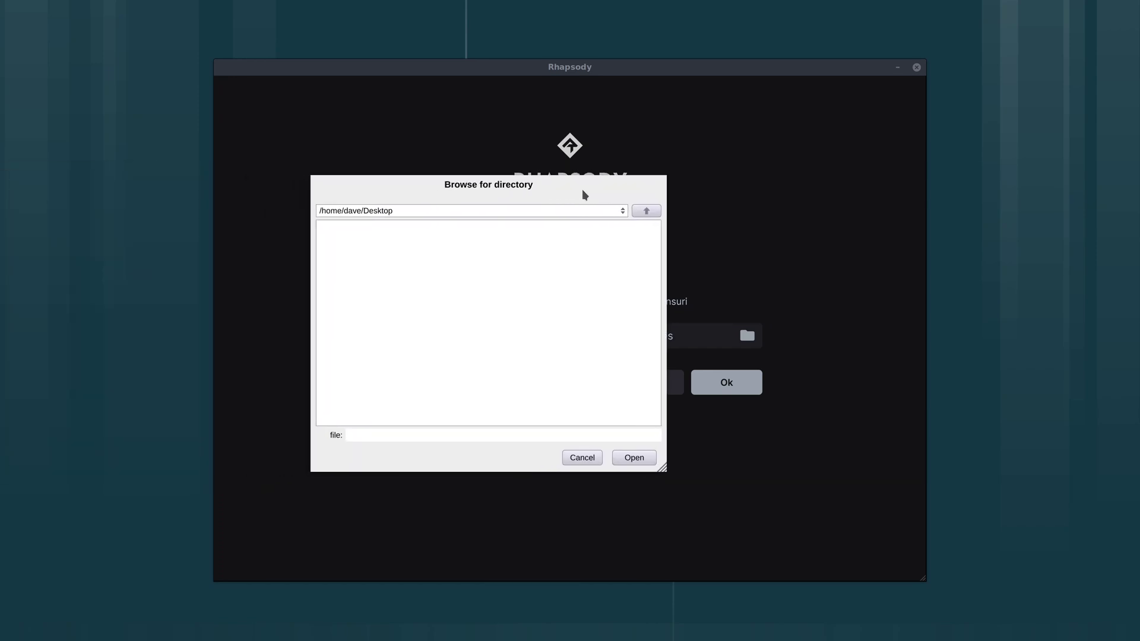
left_click(623, 212)
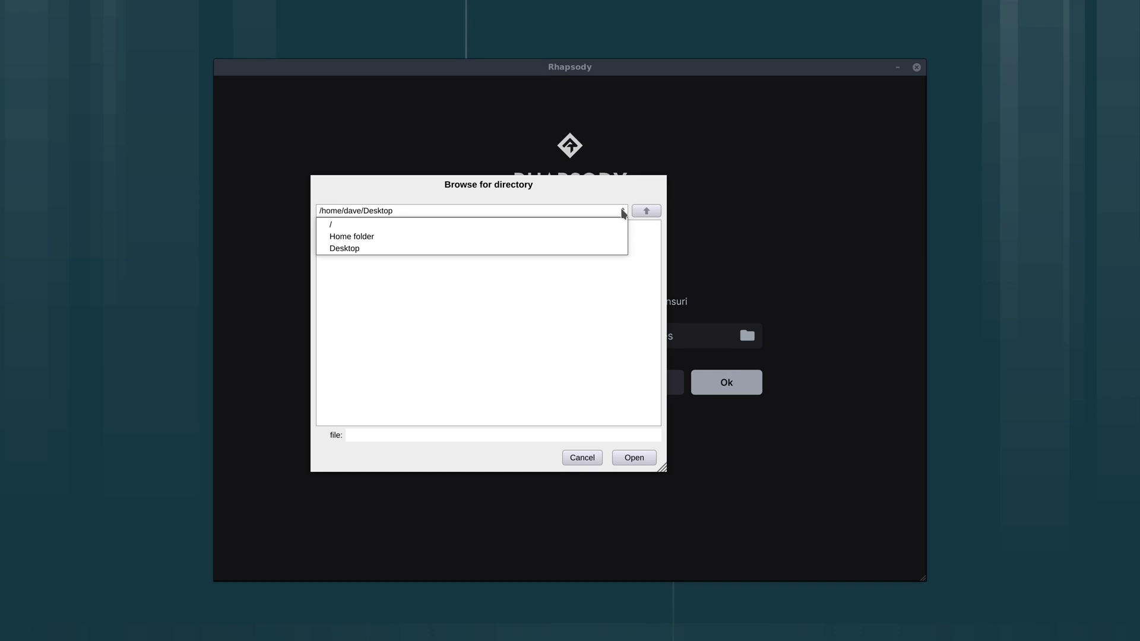
left_click(600, 326)
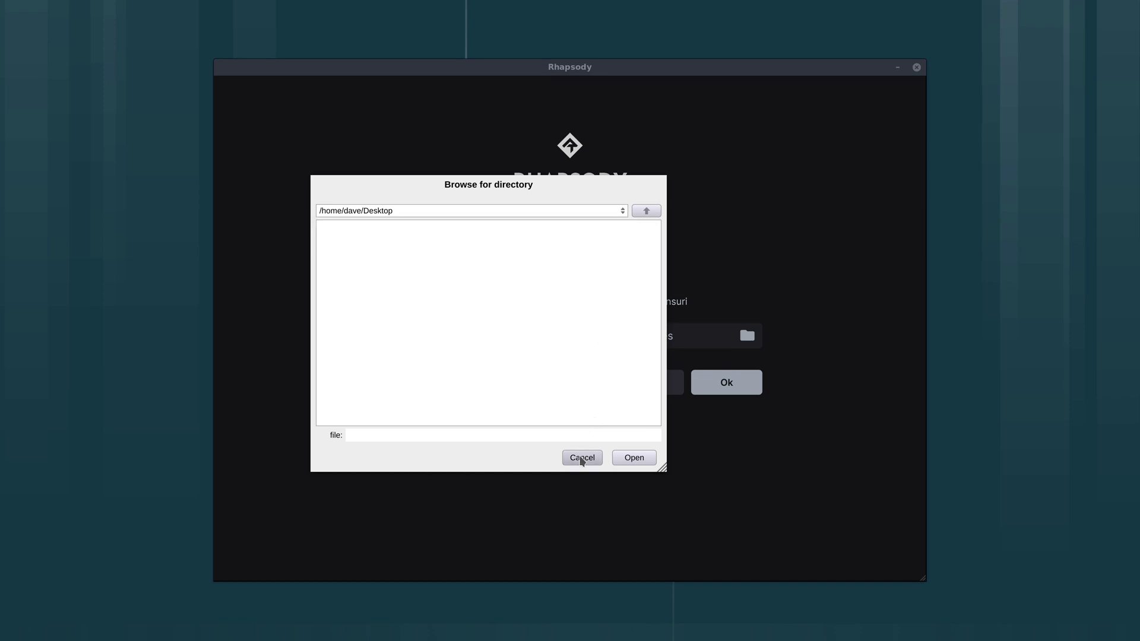
left_click(582, 458)
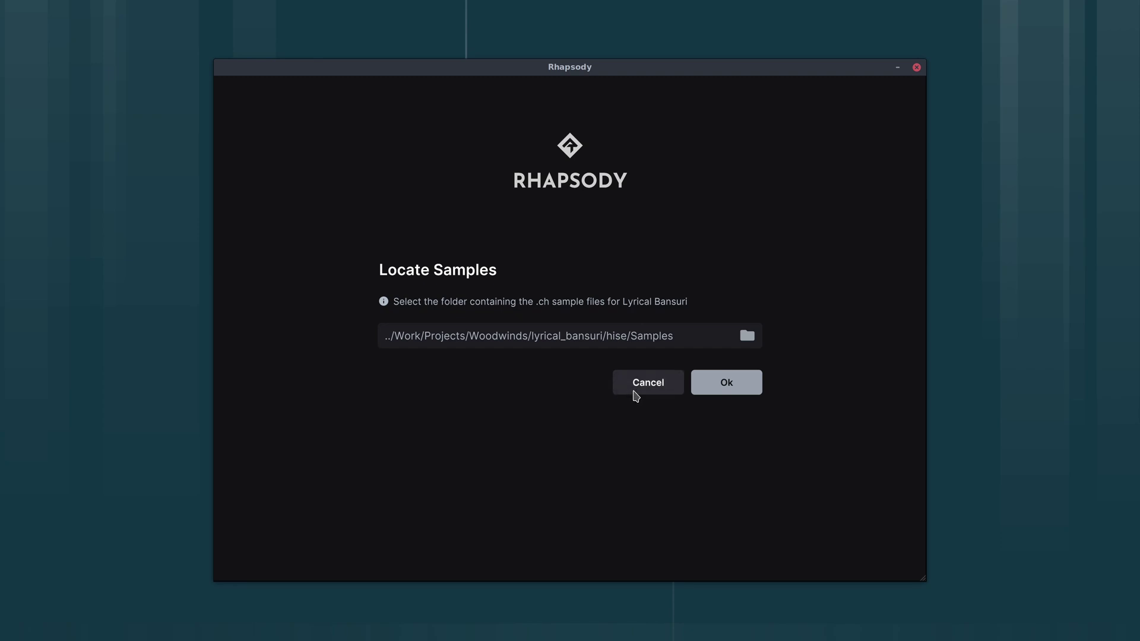
left_click(636, 390)
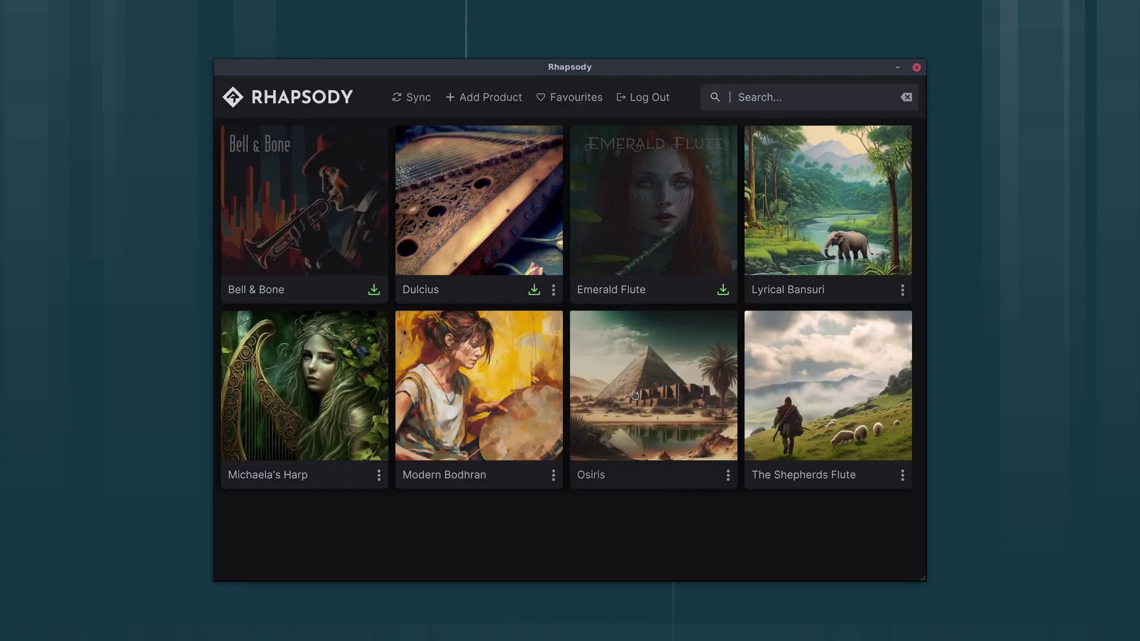
Install Bell & Bone with the Manual Installer to /home/dave/Desktop.
left_click(903, 291)
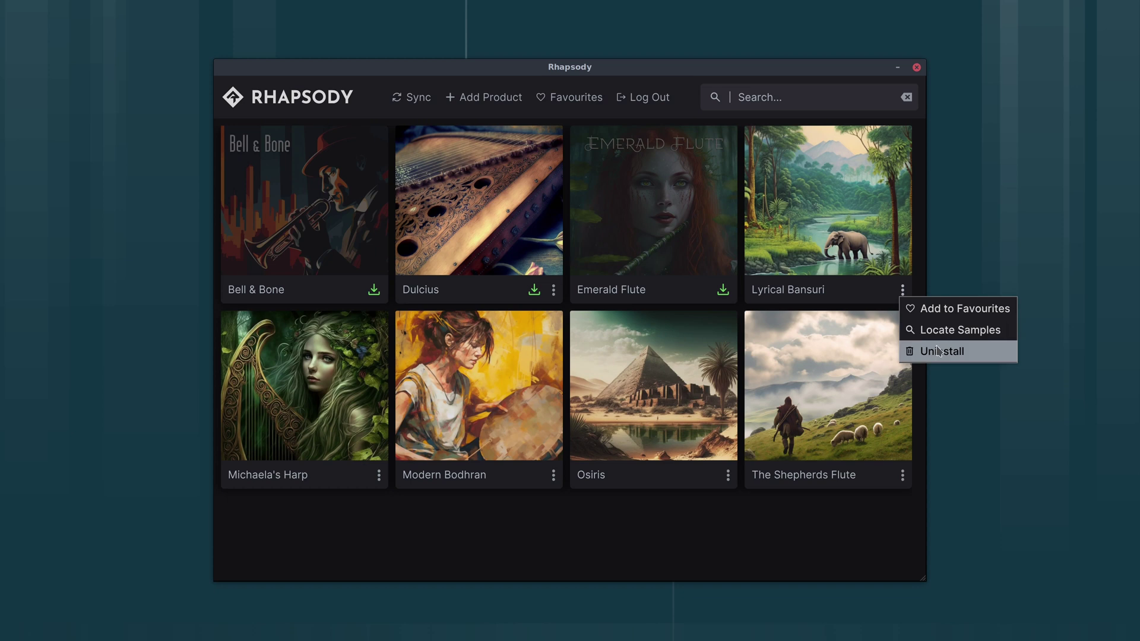
left_click(639, 511)
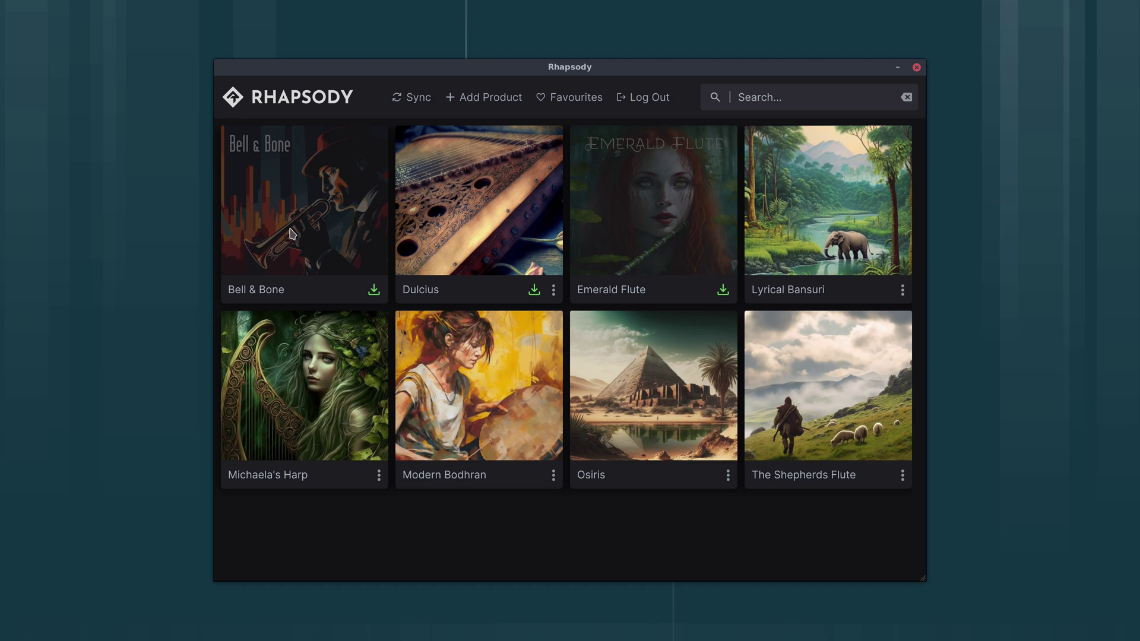
left_click(374, 291)
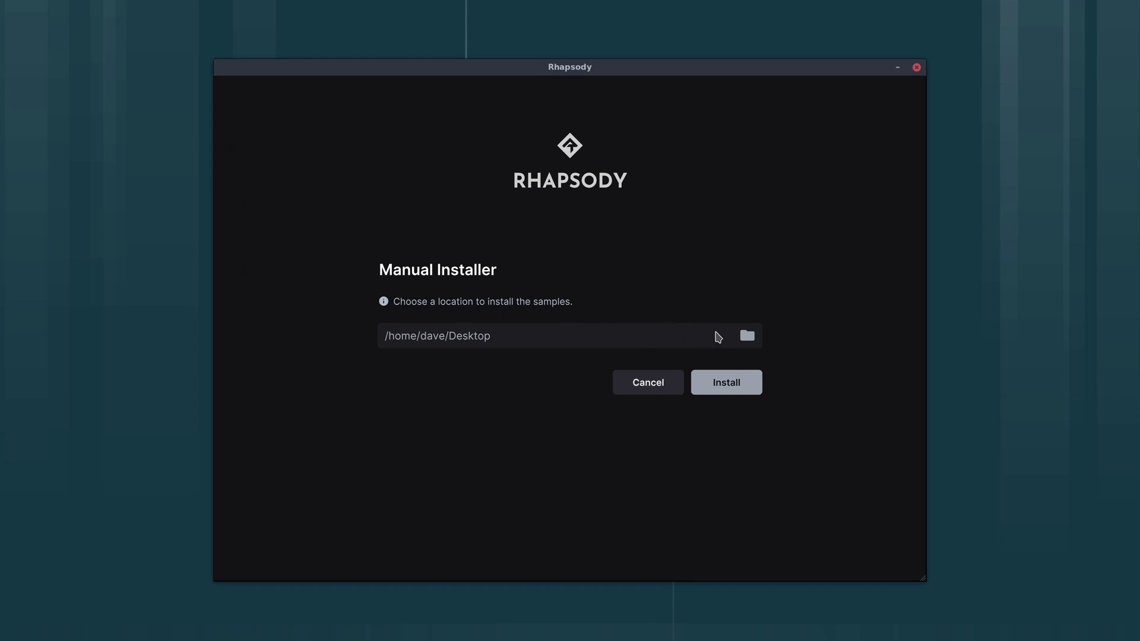
left_click(747, 337)
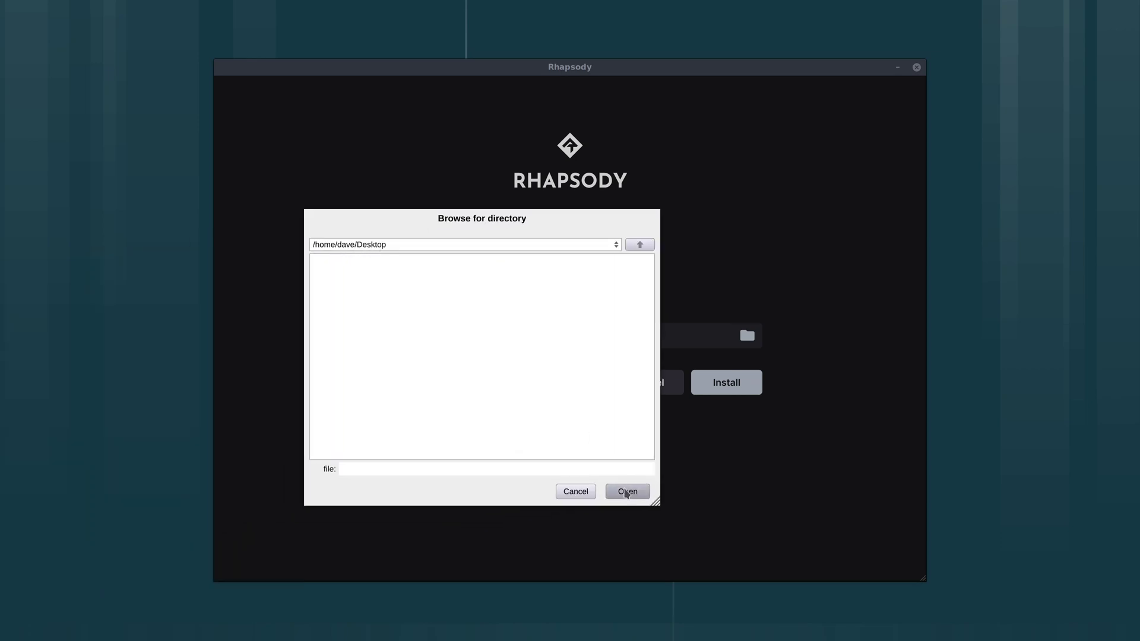
left_click(641, 492)
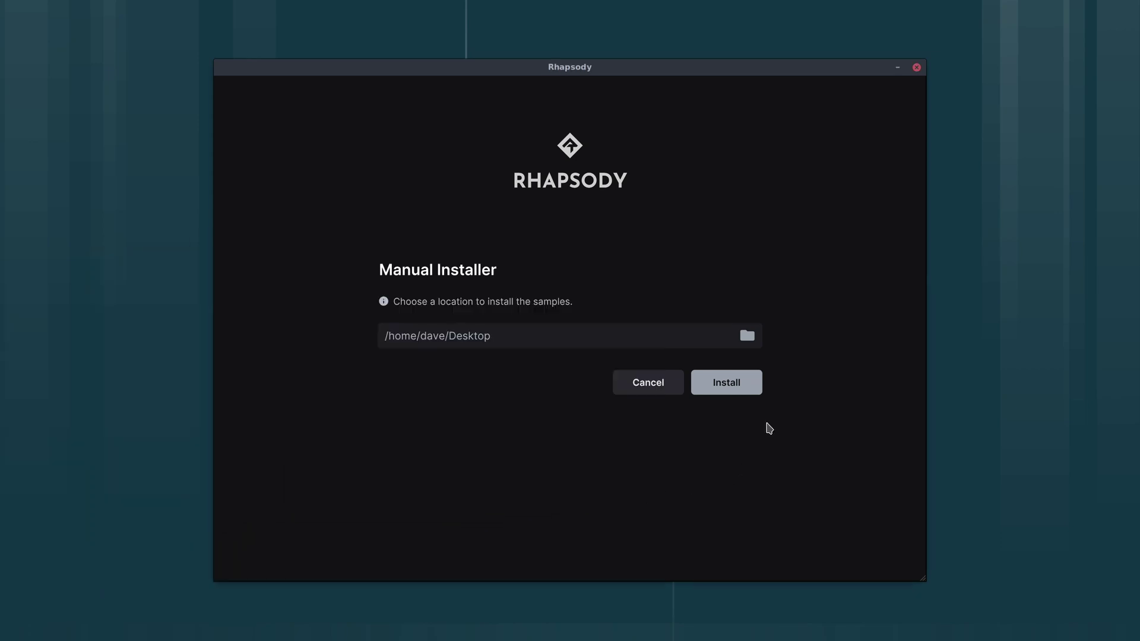
left_click(744, 384)
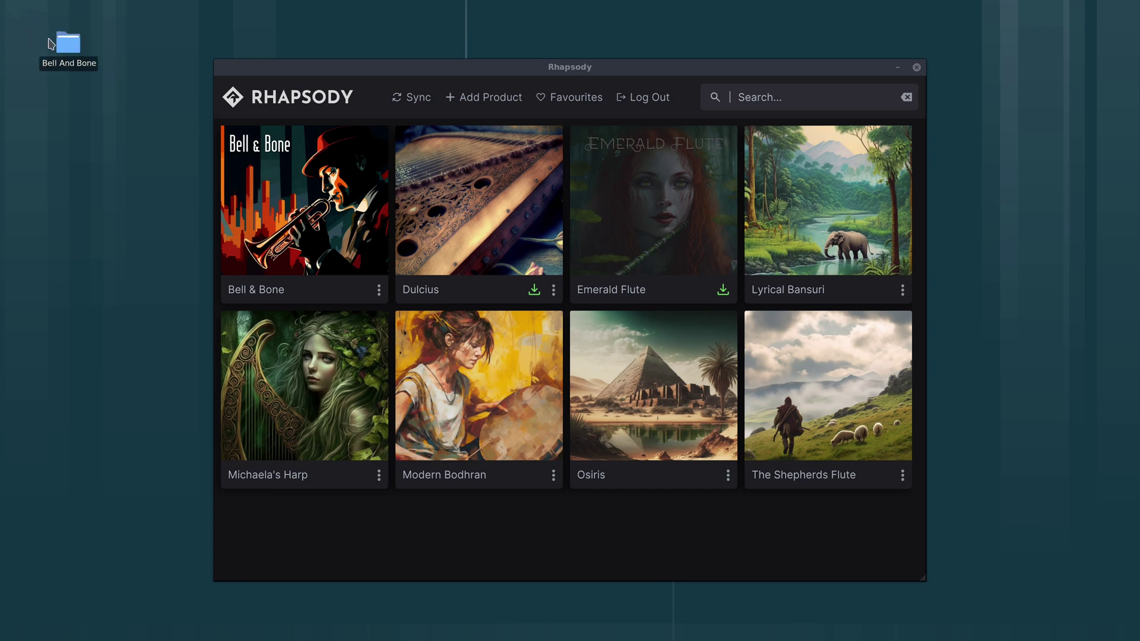
double_click(74, 46)
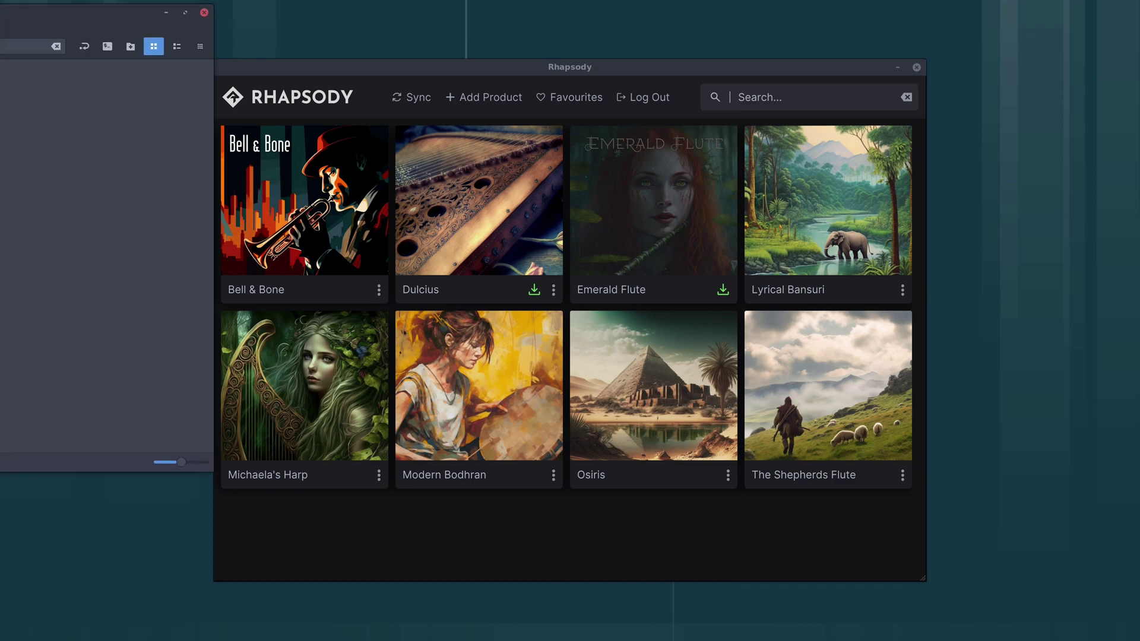
left_click_drag(146, 96, 164, 76)
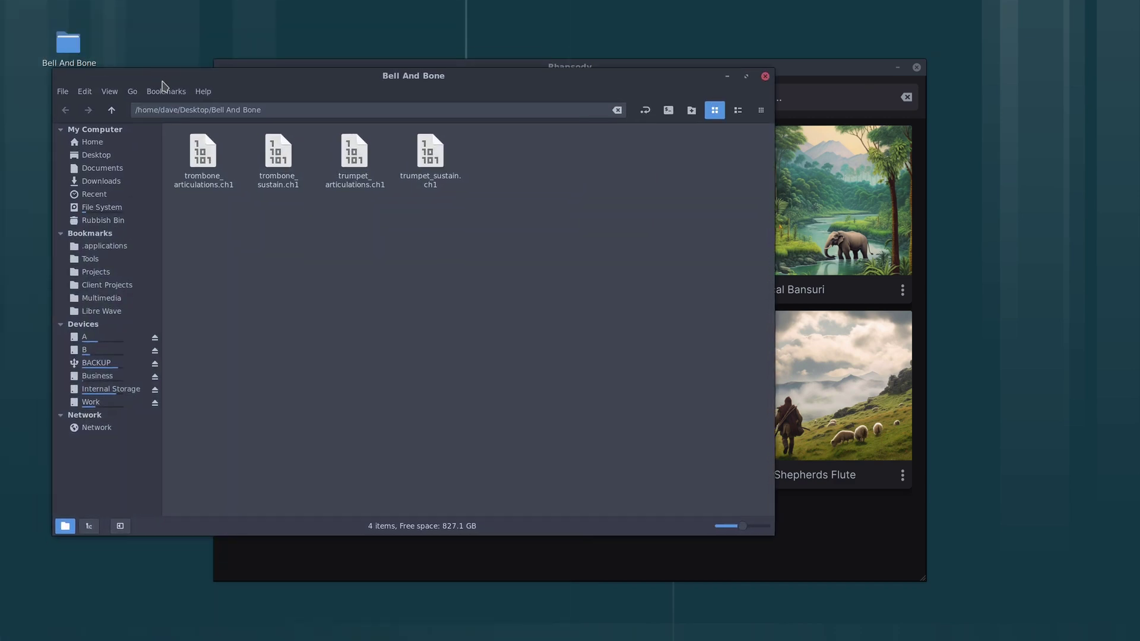
left_click_drag(194, 213, 463, 166)
left_click(531, 291)
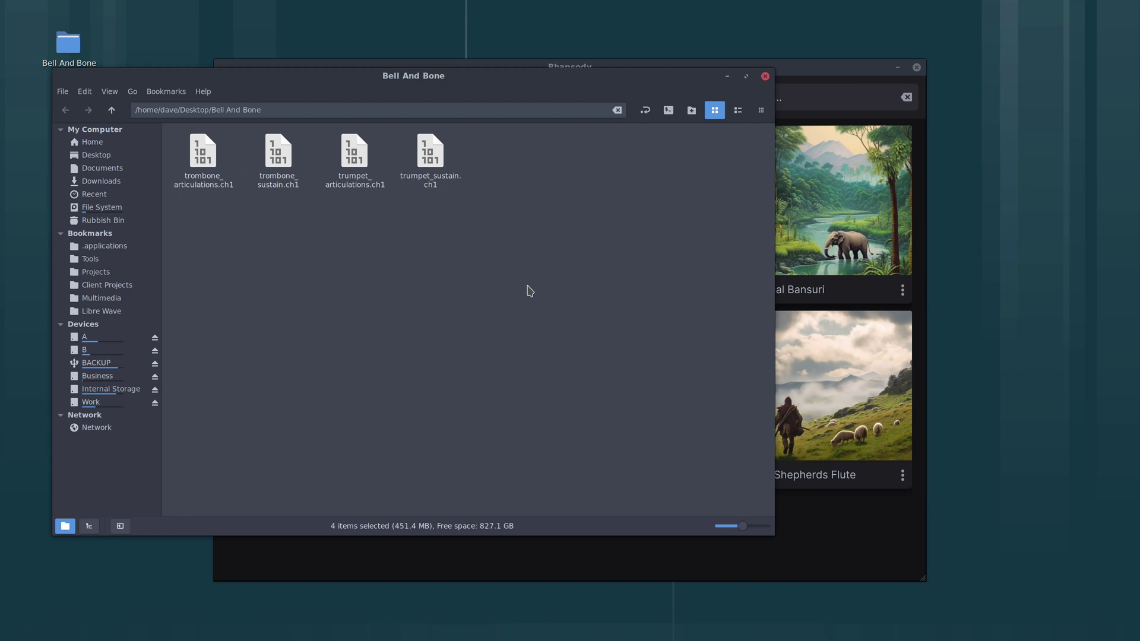
left_click(765, 76)
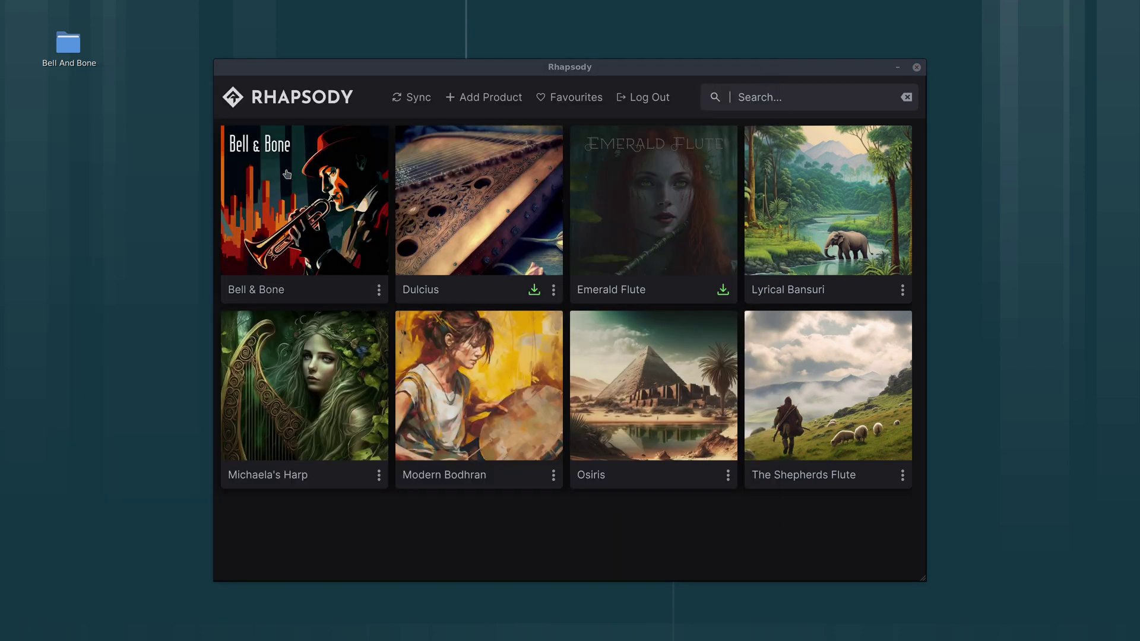
Load Bell & Bone in the player and scroll through its Articulations list.
left_click(309, 186)
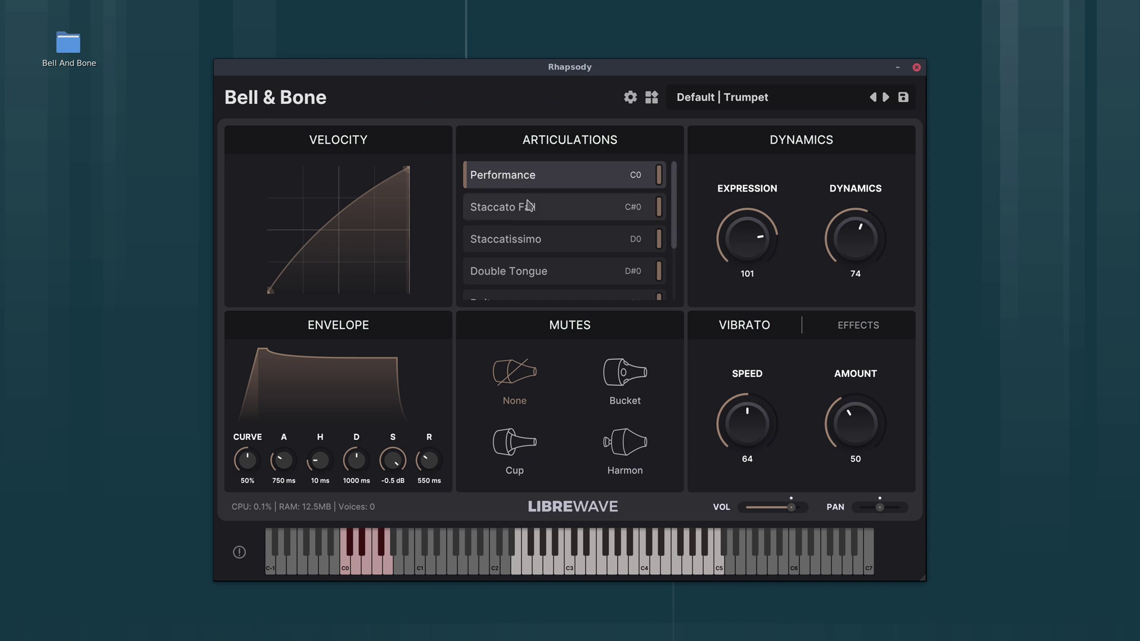
scroll(529, 205, "down", 2)
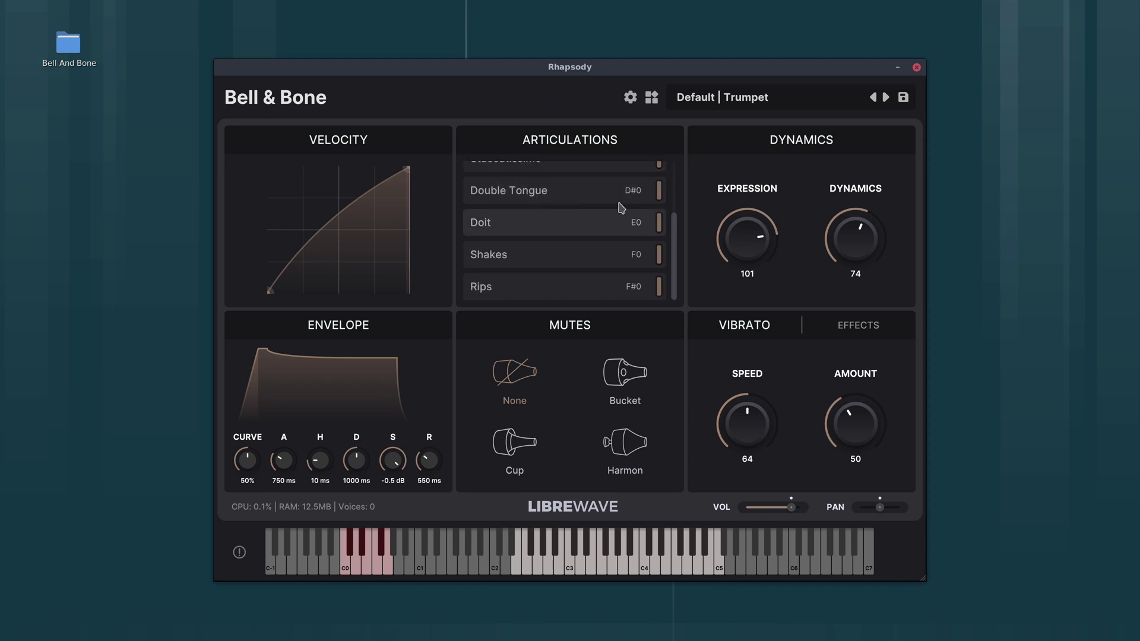
scroll(623, 209, "up", 2)
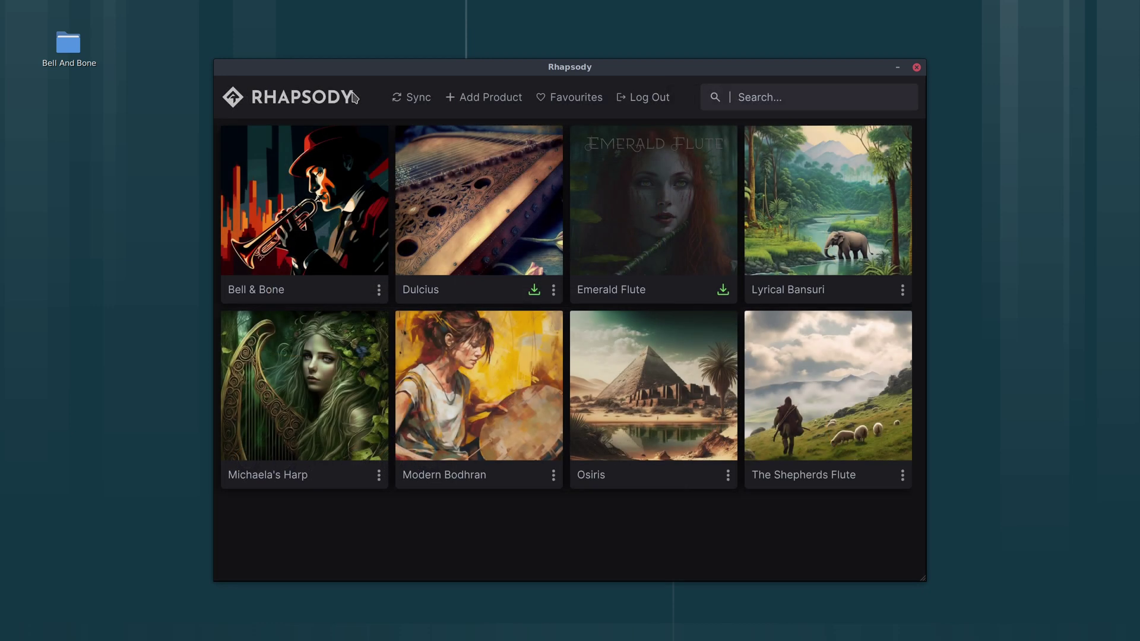